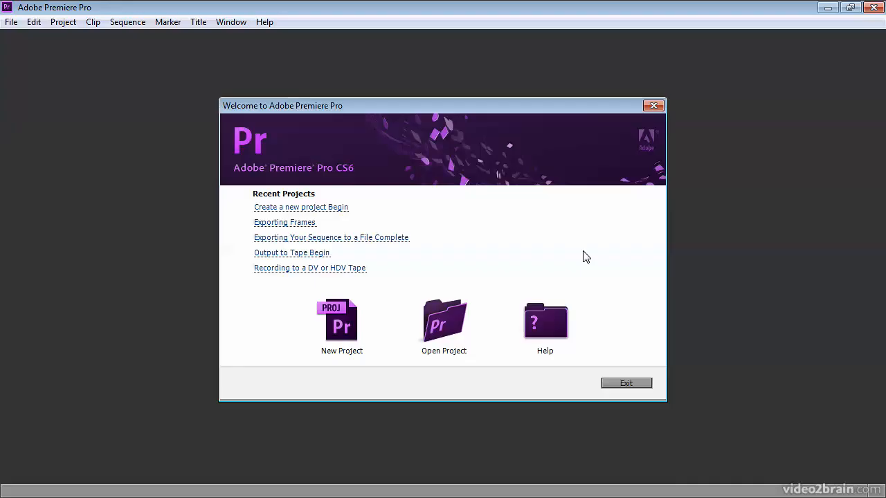
# Start a new project and review its video display format choices and scratch disk locations
pyautogui.click(342, 325)
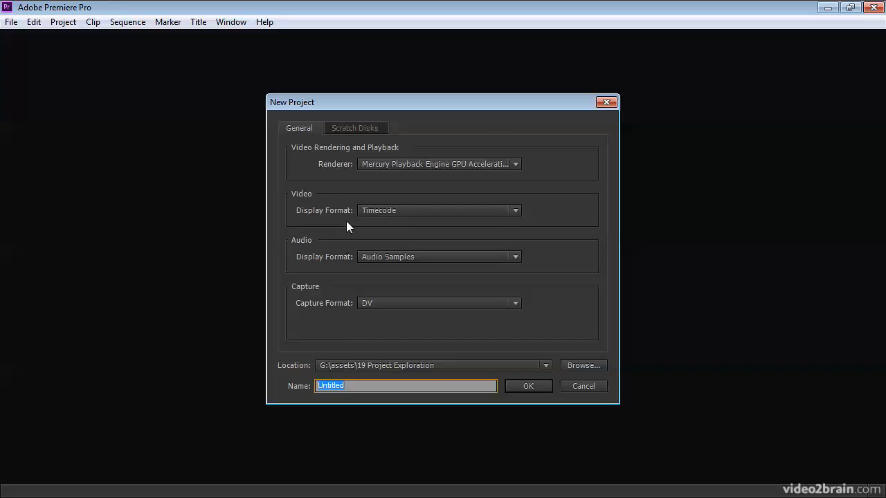
pyautogui.click(407, 209)
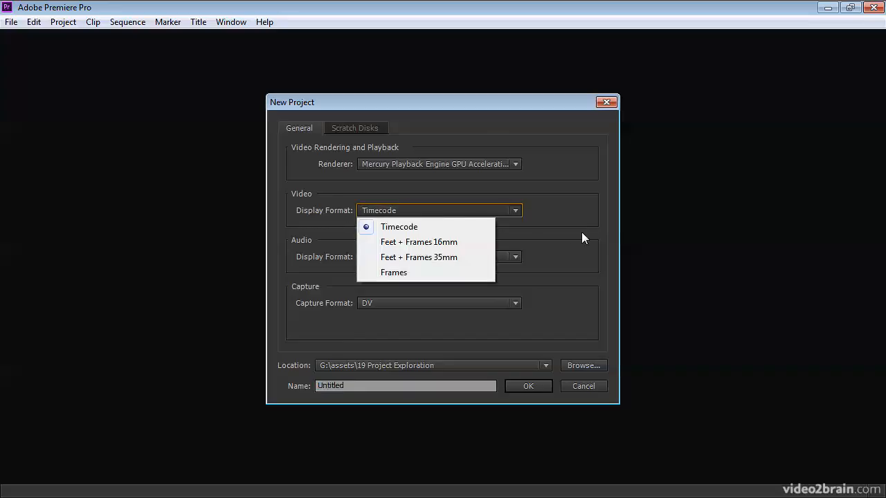
pyautogui.click(561, 239)
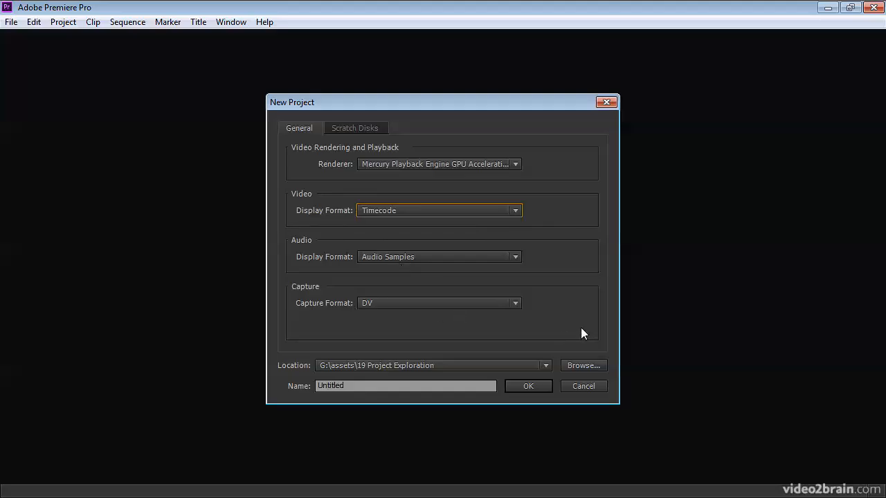
pyautogui.click(361, 126)
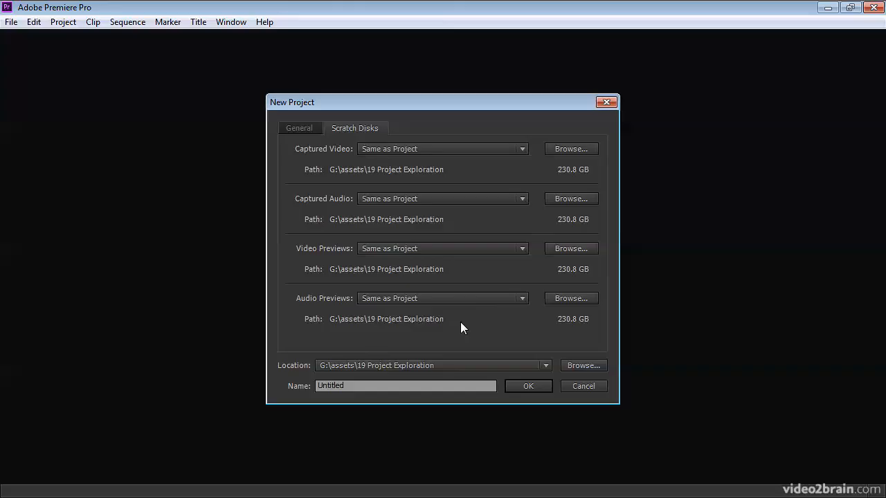
pyautogui.click(298, 128)
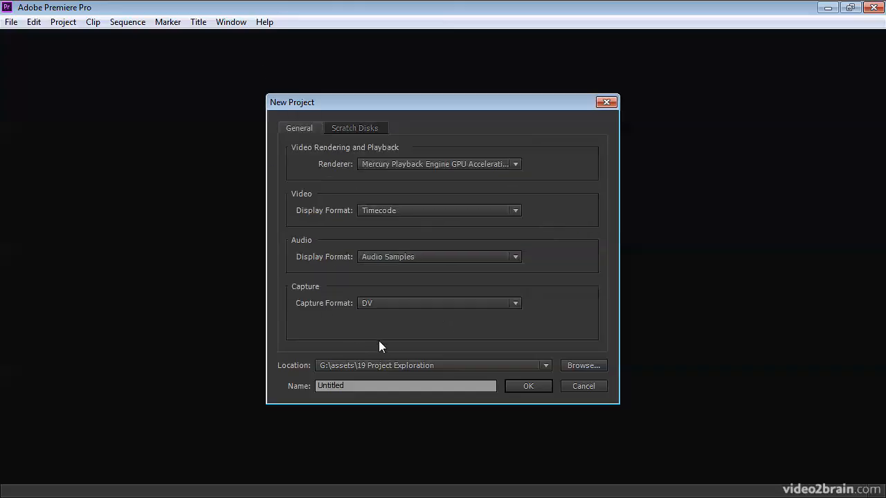
# Enter The Mountain Race Begin as the new project's name
pyautogui.click(372, 387)
pyautogui.doubleClick(361, 385)
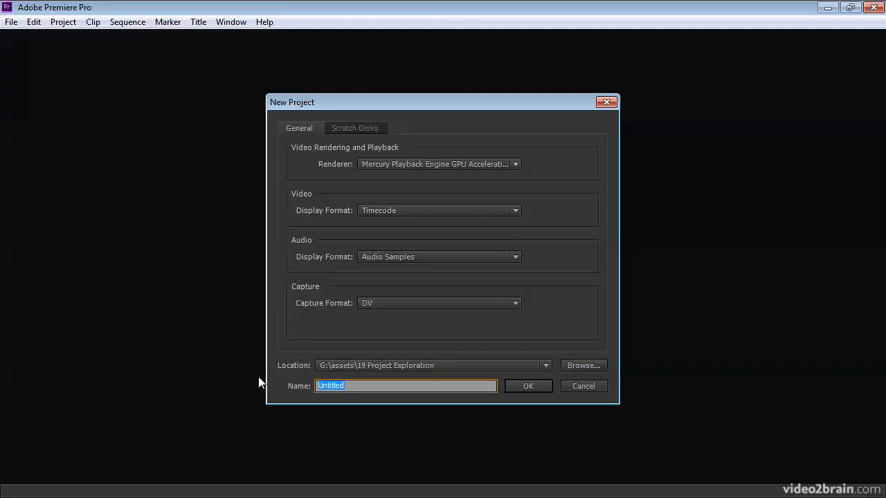
pyautogui.write('The Mountain Race Being')
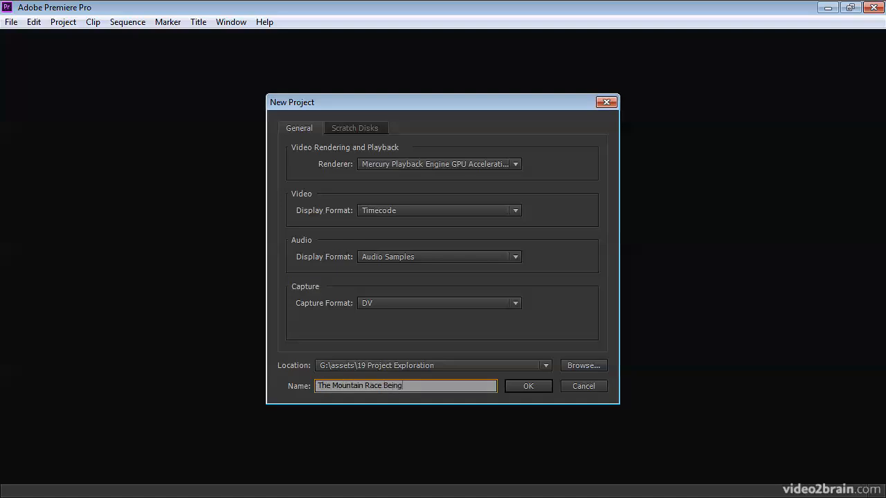
pyautogui.press('BackSpace')
pyautogui.press('BackSpace')
pyautogui.press('BackSpace')
pyautogui.write('gin')
# Create the project under the name "Create a new project Begin", overwriting the existing file, without adding a sequence
pyautogui.moveTo(405, 386); pyautogui.dragTo(213, 360)
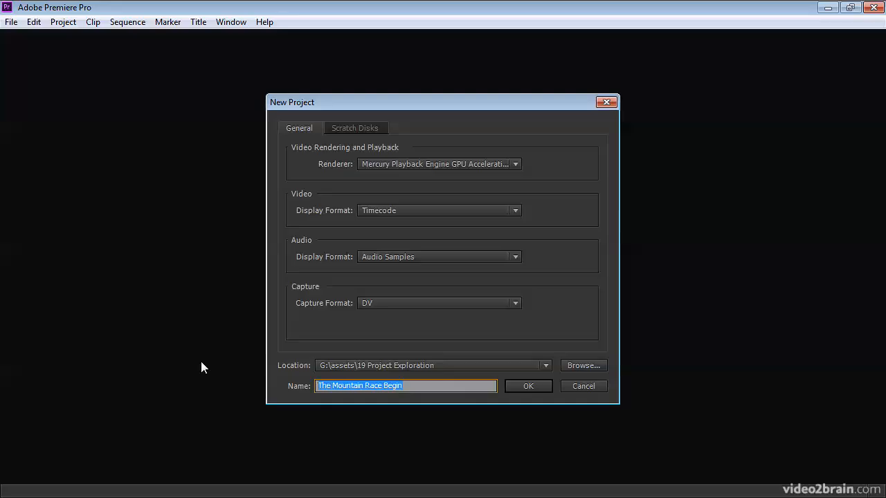
pyautogui.write('Create ')
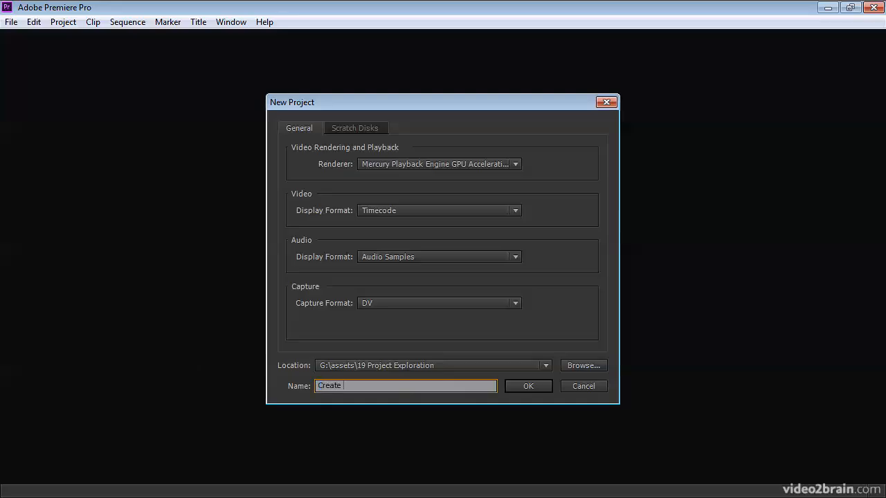
pyautogui.write('a new project Begin')
pyautogui.click(535, 388)
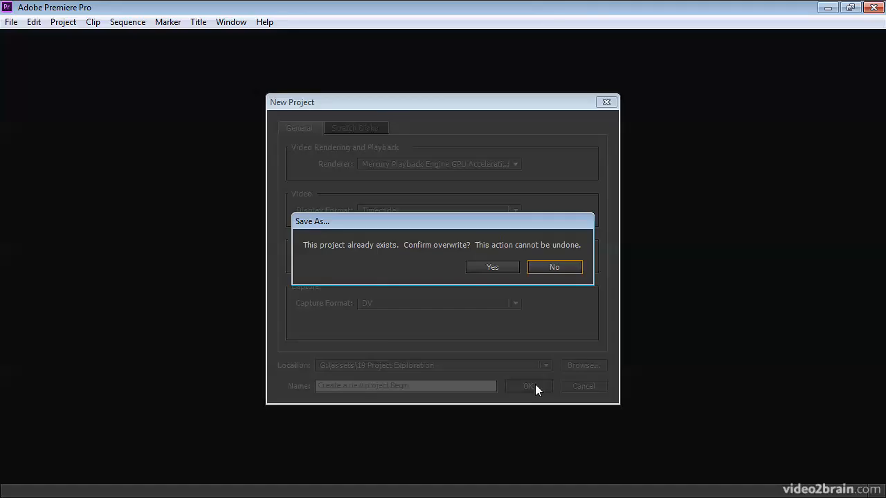
pyautogui.click(479, 269)
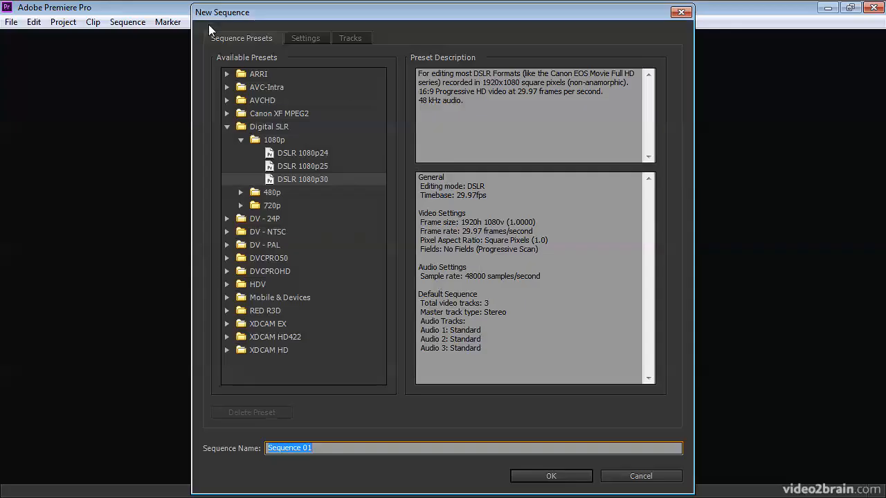
pyautogui.click(659, 482)
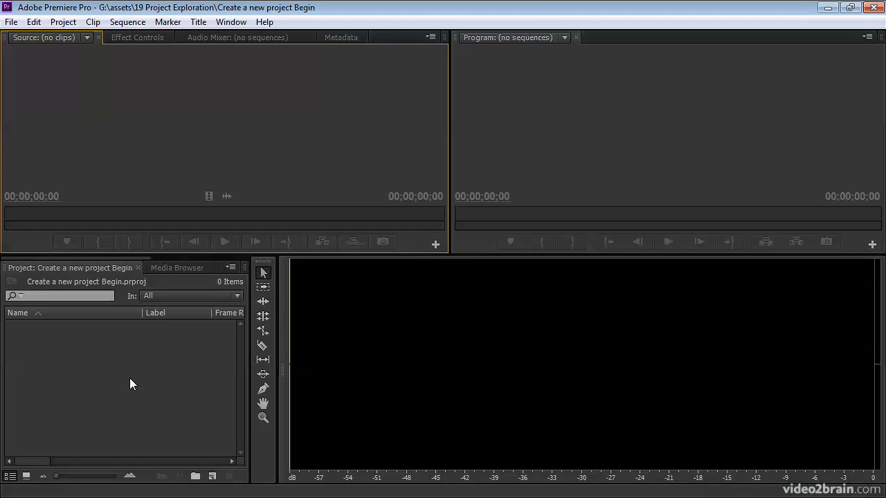
# Reset the current Editing workspace to its default layout
pyautogui.click(231, 22)
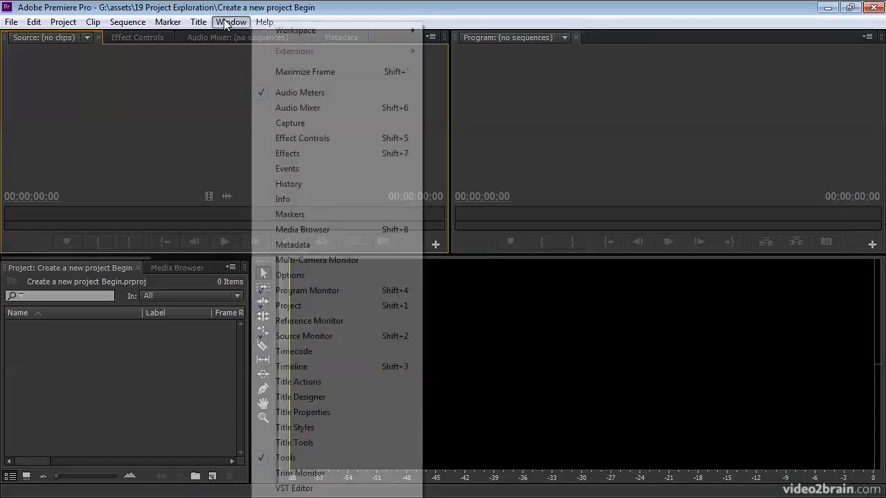
pyautogui.moveTo(308, 39)
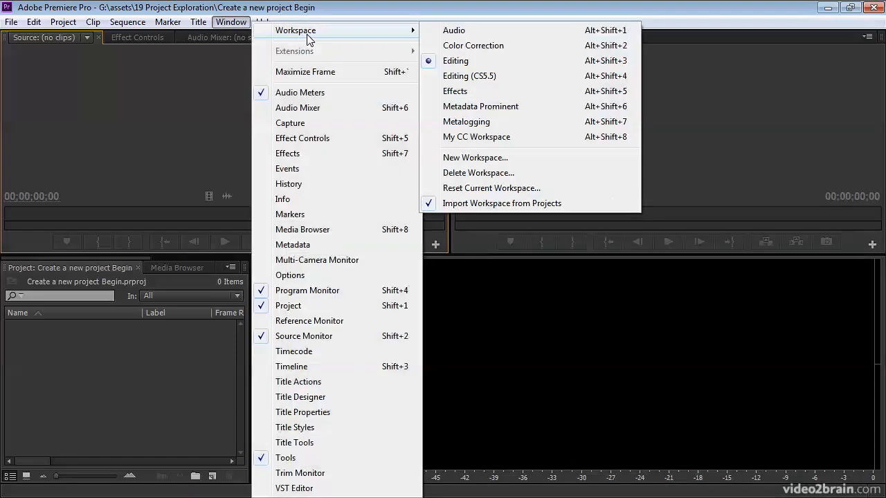
pyautogui.click(489, 189)
pyautogui.click(464, 269)
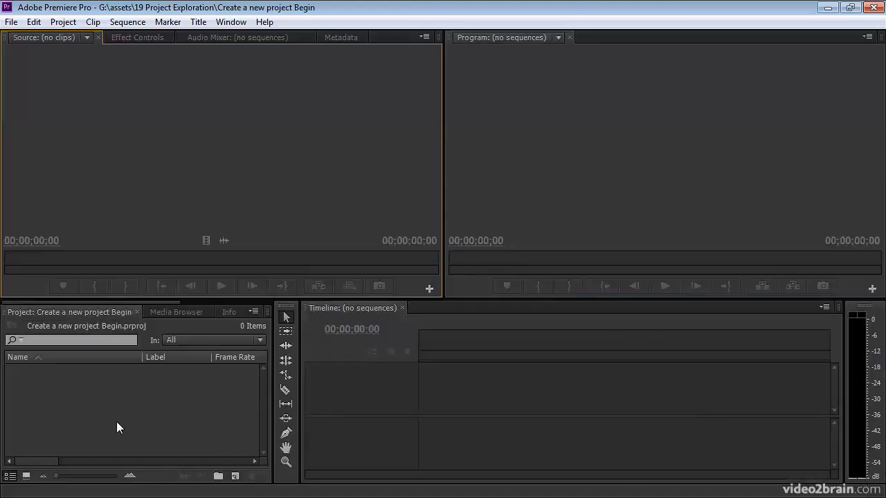
# Import the whole Mountain Race folder from Video Assets into the project
pyautogui.doubleClick(118, 398)
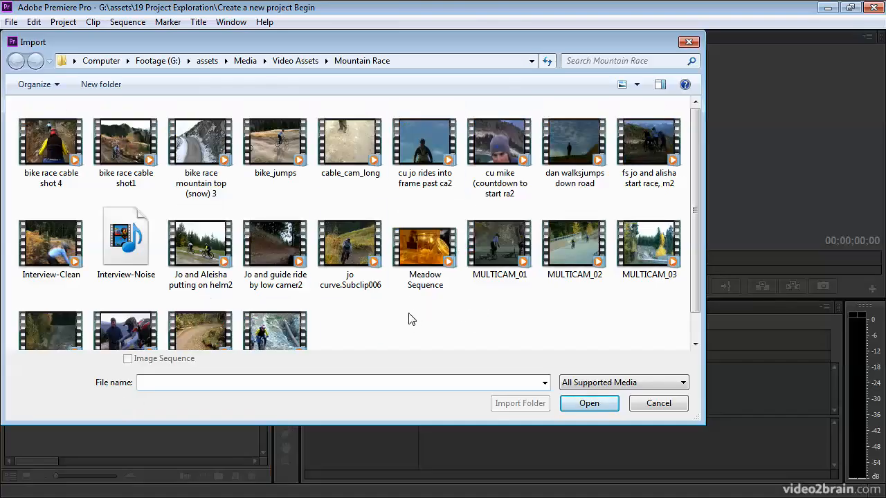
pyautogui.click(295, 61)
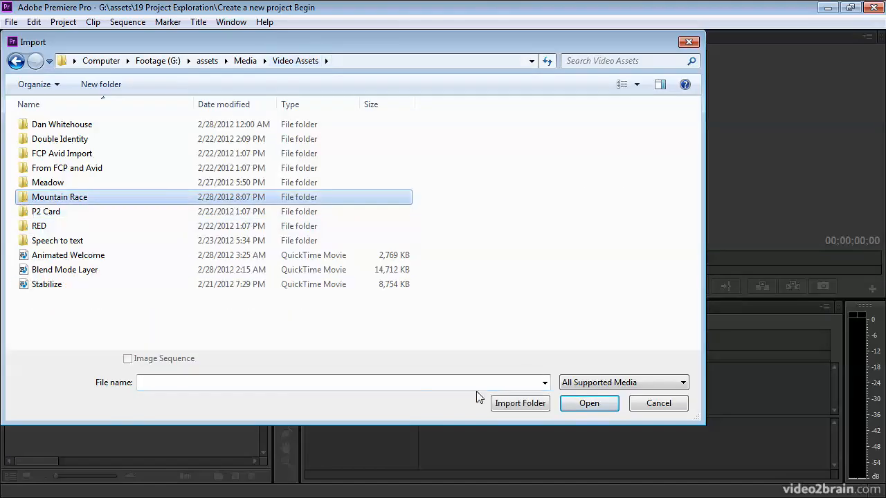
pyautogui.click(524, 403)
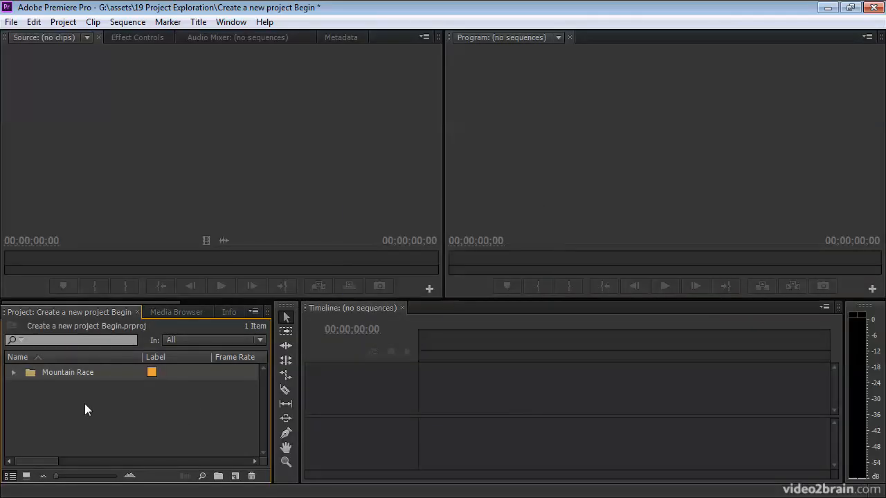
# Widen the project area, open the Mountain Race bin, and show its clips as thumbnails in a maximized frame
pyautogui.click(13, 372)
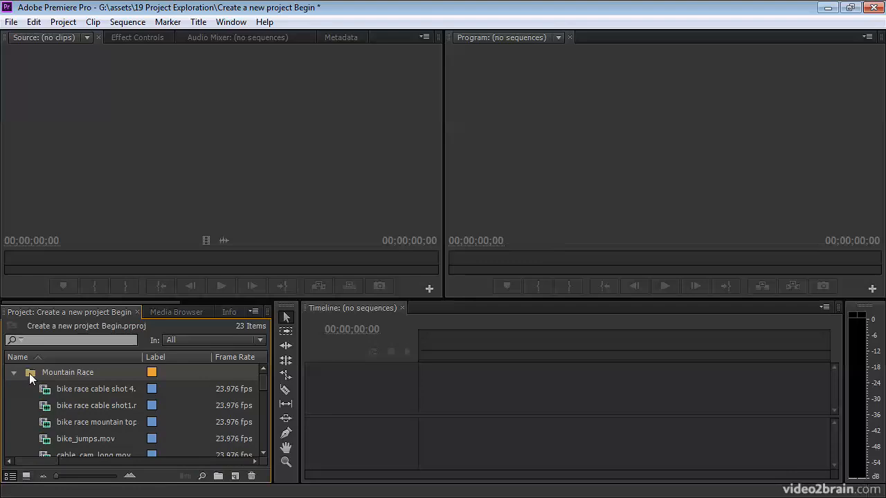
pyautogui.moveTo(274, 406); pyautogui.dragTo(333, 406)
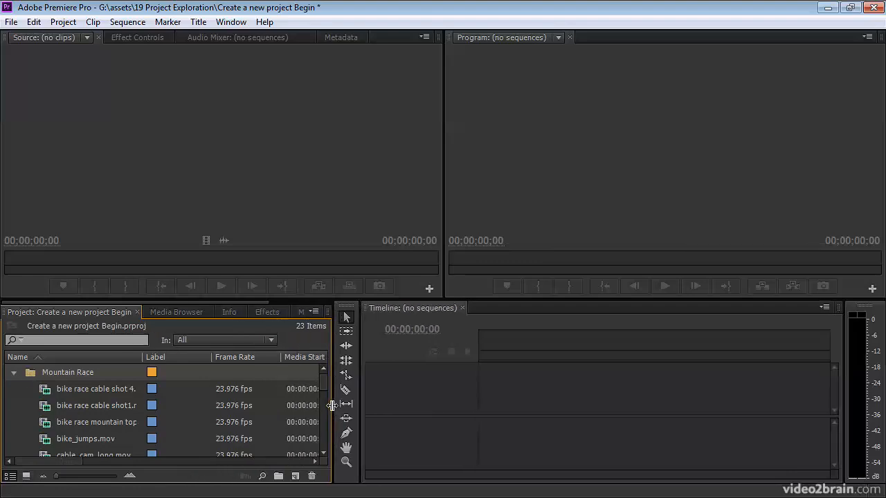
pyautogui.doubleClick(30, 373)
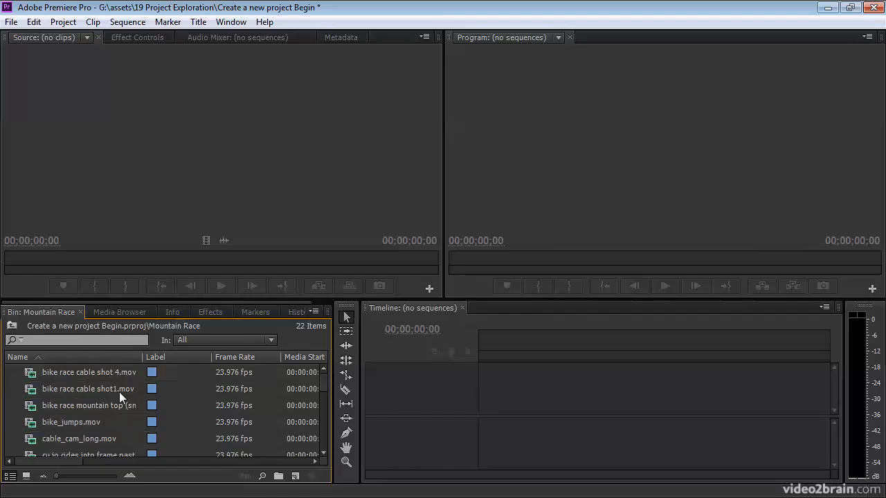
pyautogui.click(27, 476)
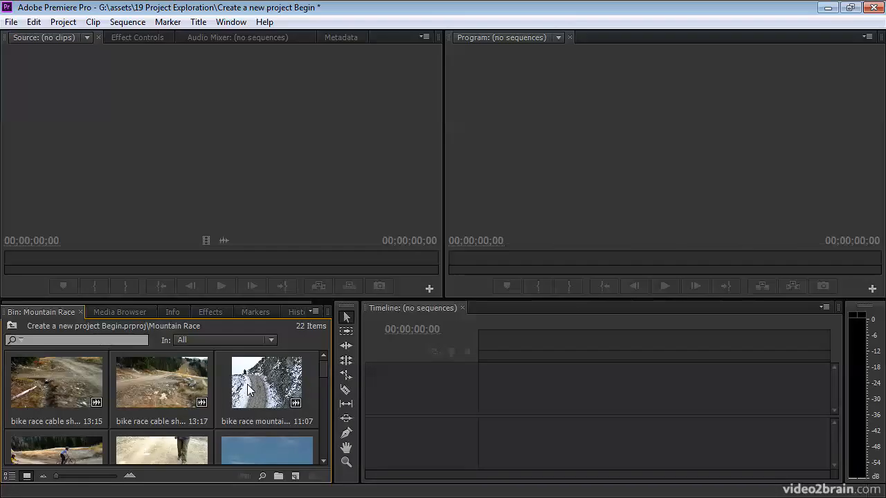
pyautogui.press('`')
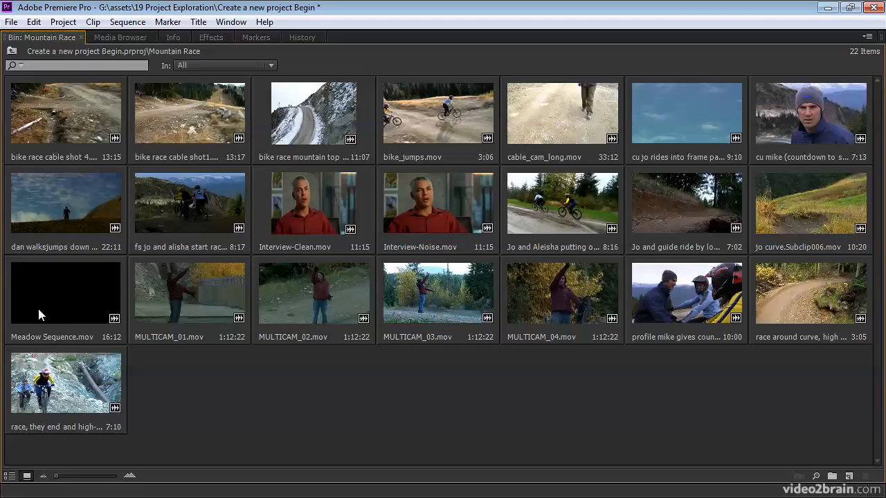
# Delete the clips Meadow Sequence.mov and Interview-Noise.mov from the Mountain Race bin
pyautogui.click(55, 301)
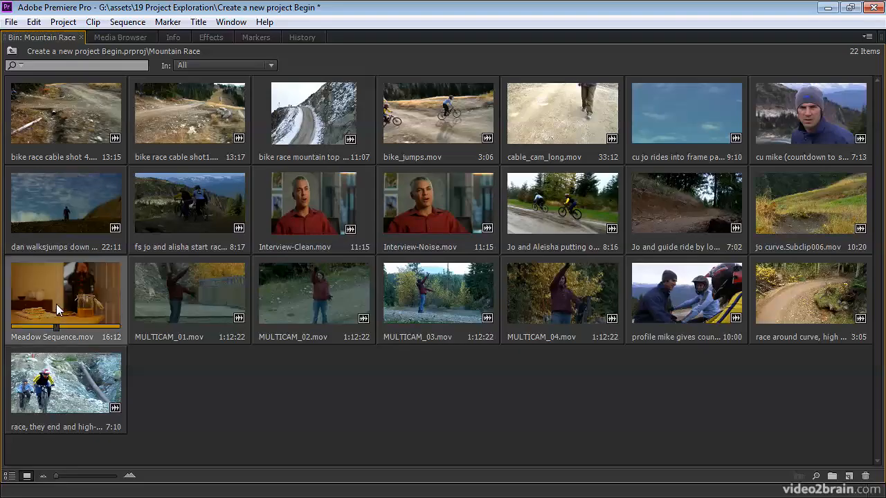
pyautogui.press('Delete')
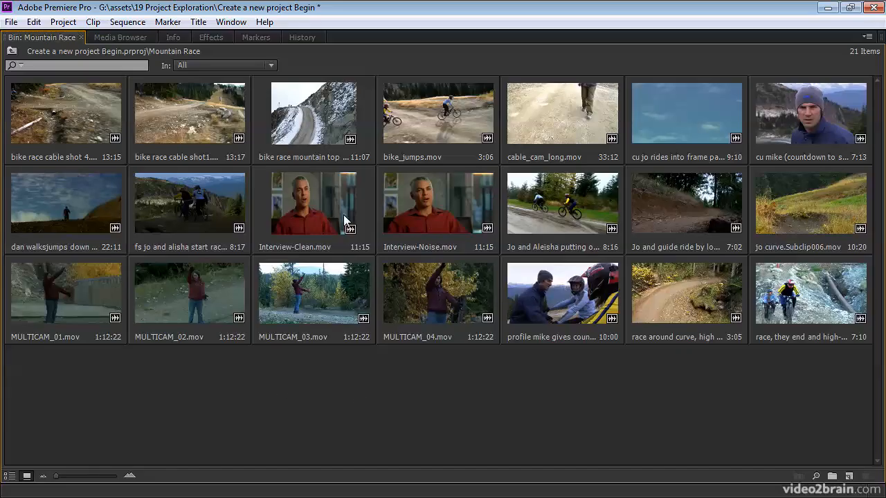
pyautogui.click(417, 214)
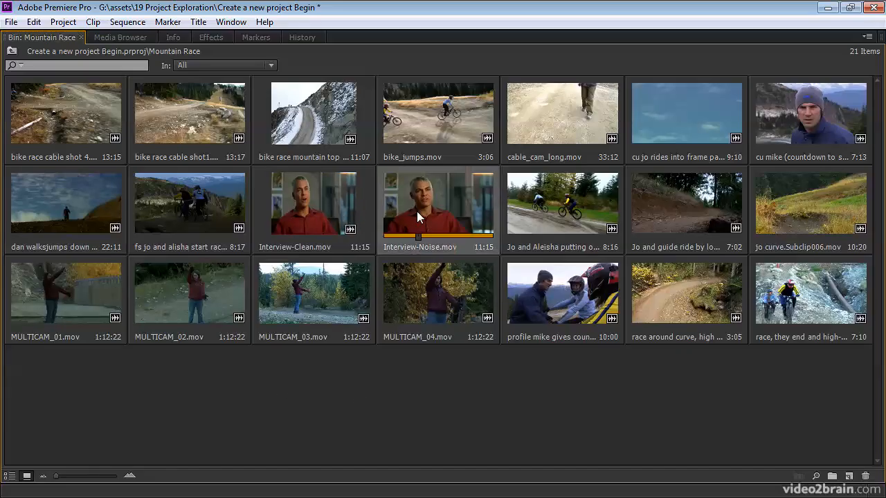
pyautogui.press('Delete')
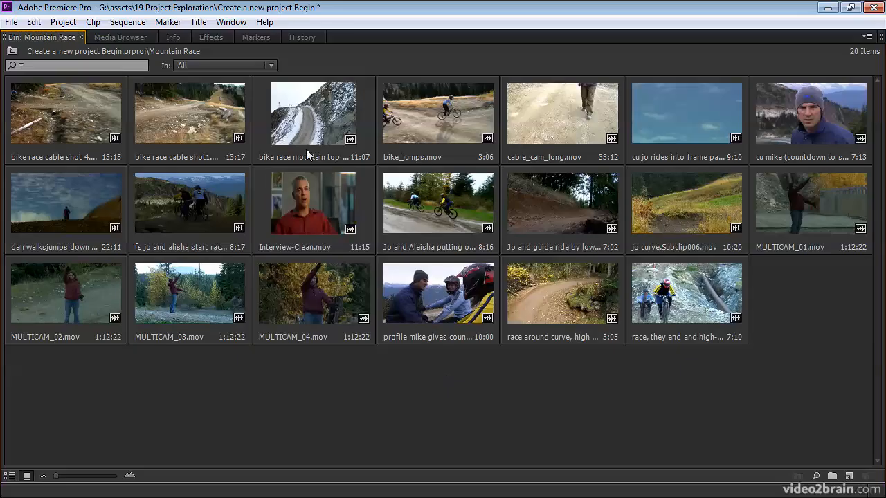
# Conform the pixel aspect ratio of the bike race mountain top and Interview-Clean.mov clips to D1/DV NTSC Widescreen 16:9 (1.2121)
pyautogui.click(308, 126)
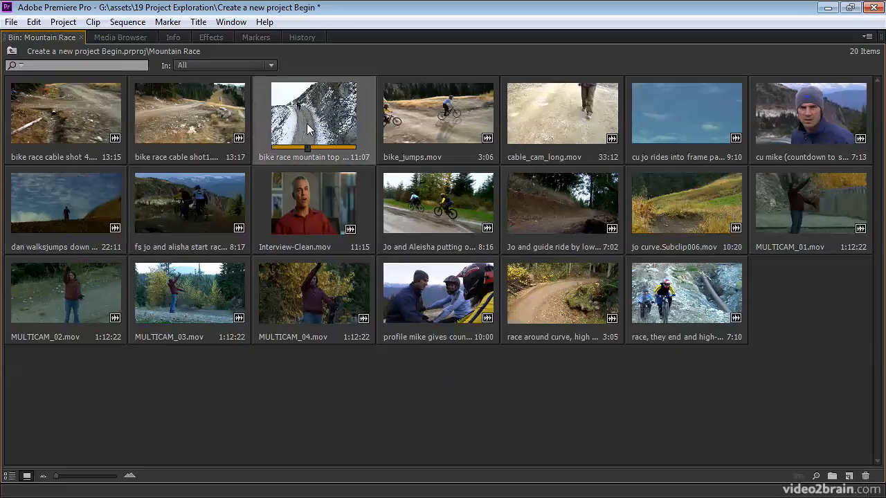
pyautogui.keyDown('ctrl'); pyautogui.click(315, 200); pyautogui.keyUp('ctrl')
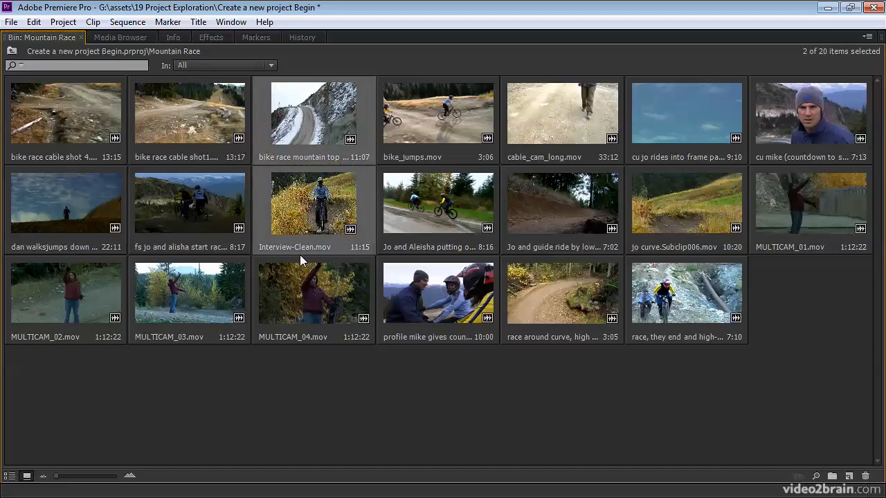
pyautogui.rightClick(299, 206)
pyautogui.moveTo(319, 243)
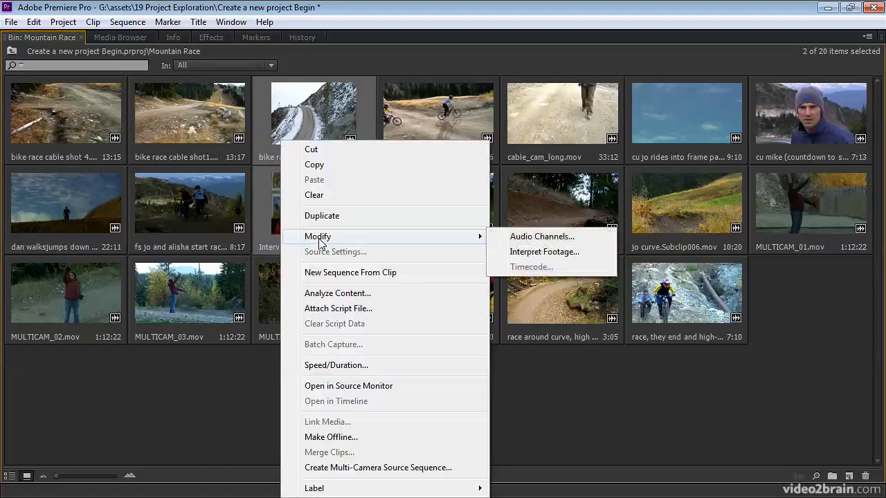
pyautogui.click(536, 253)
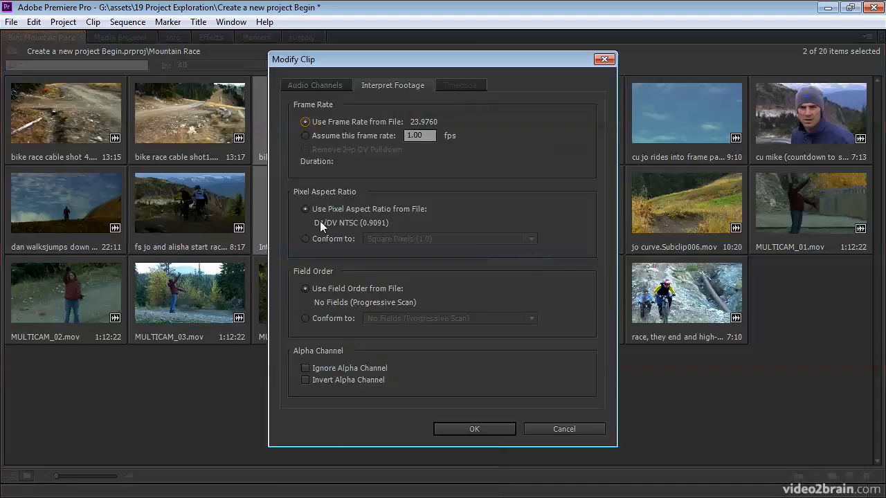
pyautogui.click(306, 239)
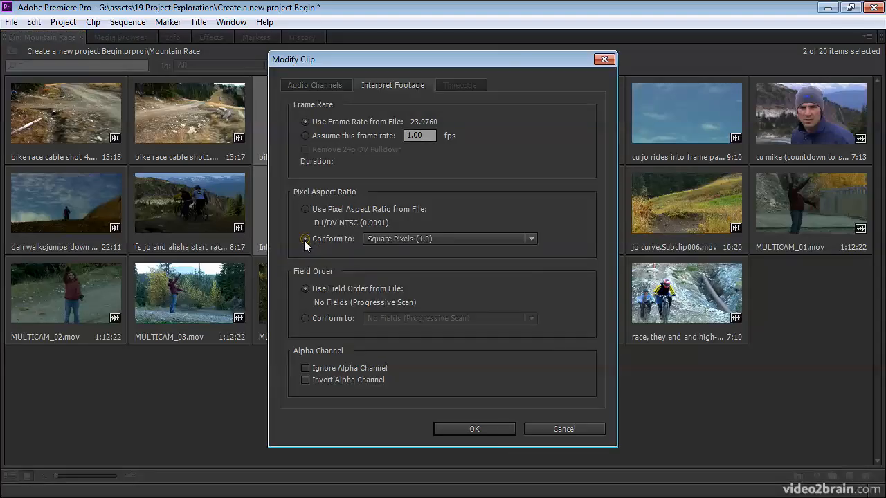
pyautogui.click(394, 240)
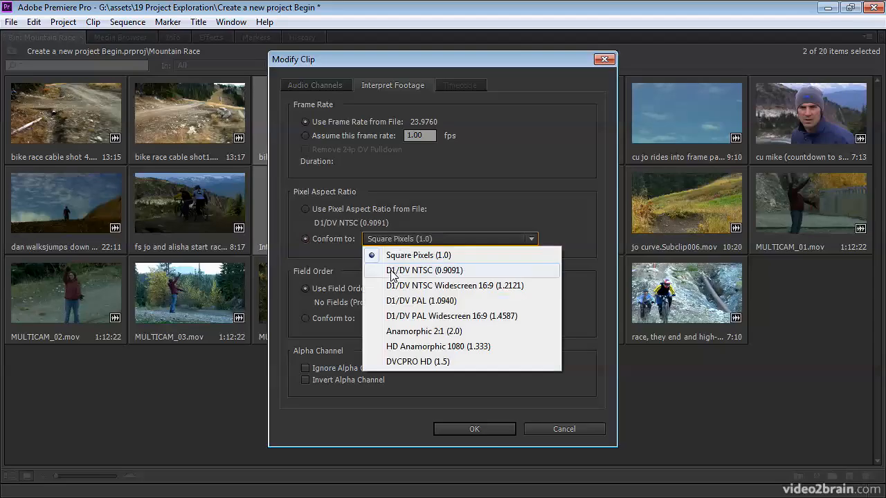
pyautogui.click(540, 286)
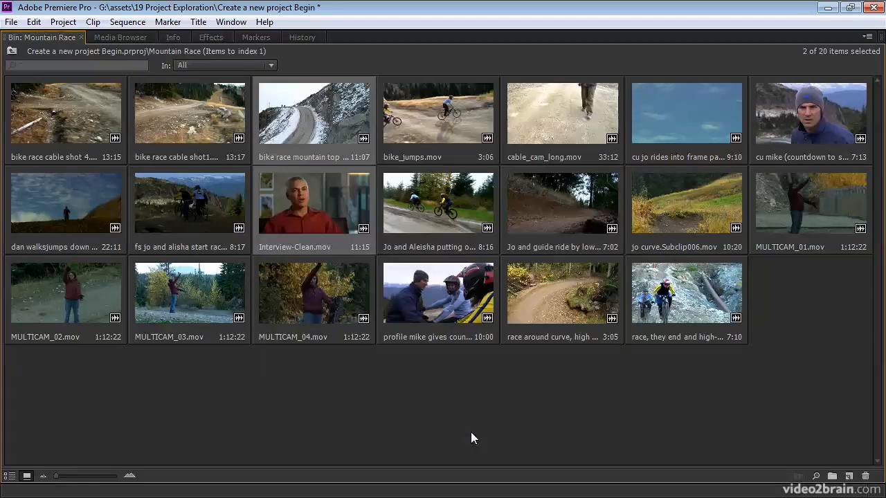
pyautogui.click(471, 430)
pyautogui.click(403, 411)
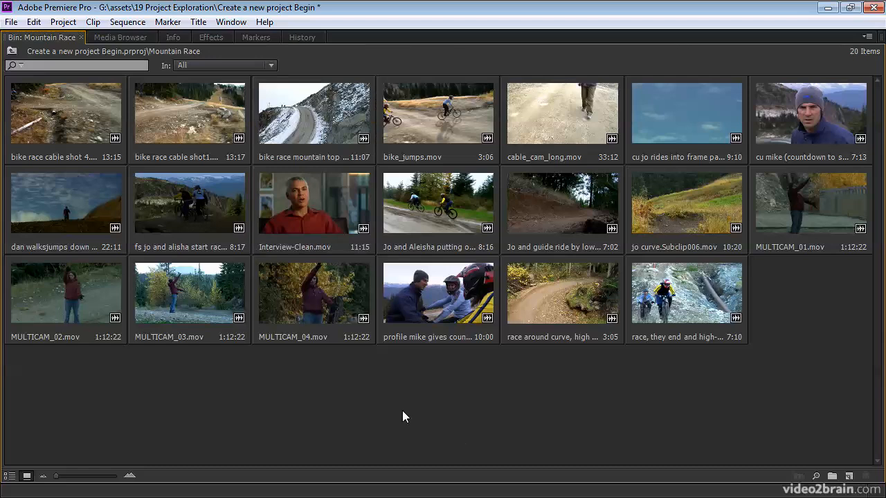
# Restore the maximized frame, return from the Mountain Race bin to the project root, and display its contents as a list
pyautogui.press('`')
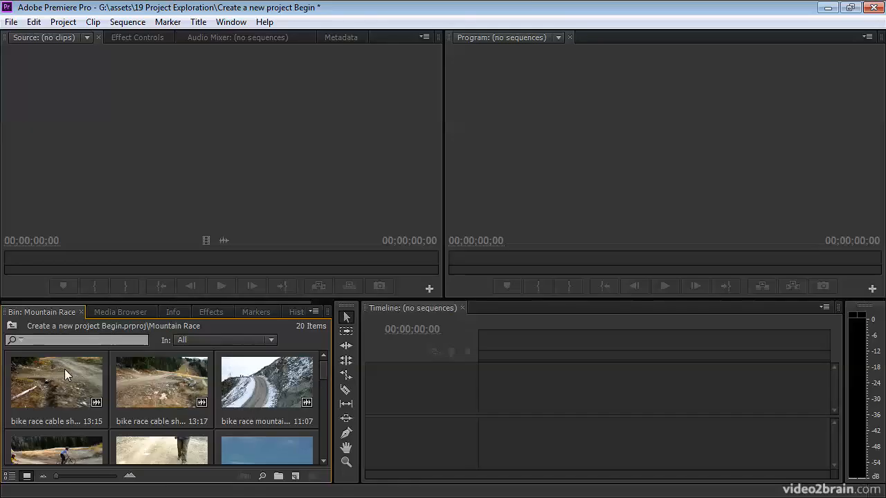
pyautogui.click(12, 326)
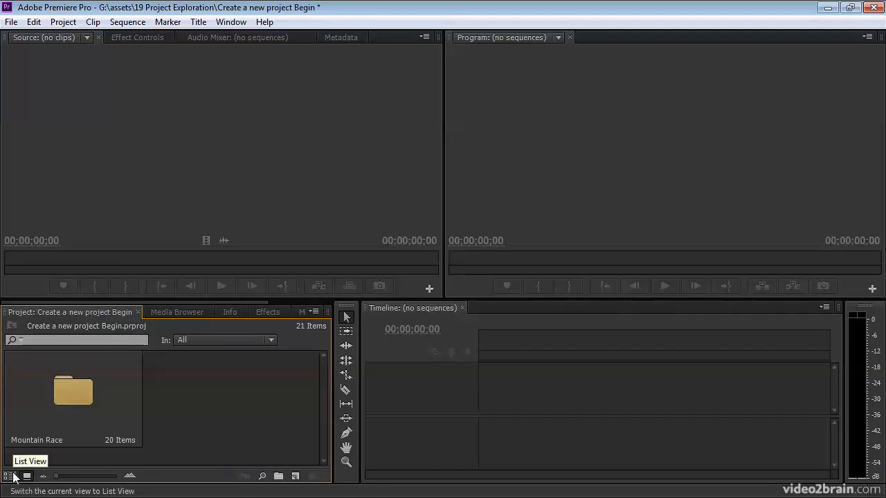
pyautogui.click(11, 476)
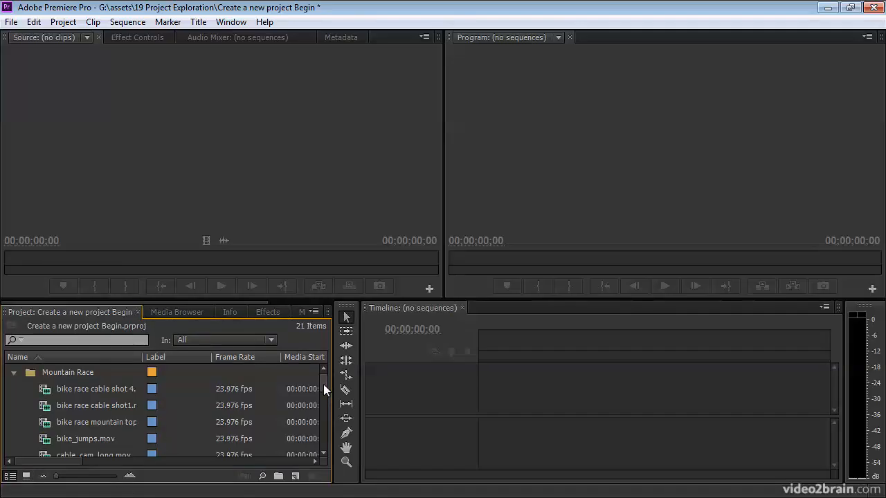
# Create a new sequence from the bike_jumps.mov clip so that its settings match the footage
pyautogui.moveTo(323, 384)
pyautogui.mouseDown()
pyautogui.moveTo(322, 394)
pyautogui.moveTo(320, 381)
pyautogui.mouseUp()
pyautogui.click(42, 439)
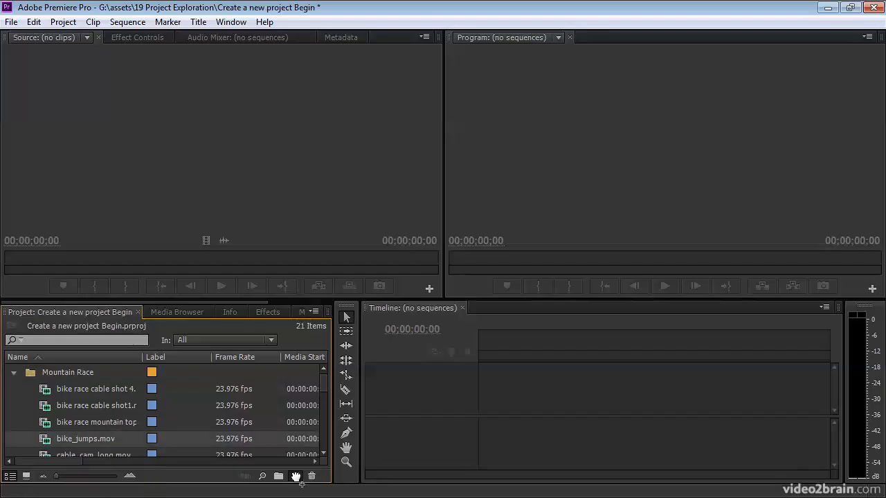
pyautogui.moveTo(295, 477); pyautogui.dragTo(296, 476)
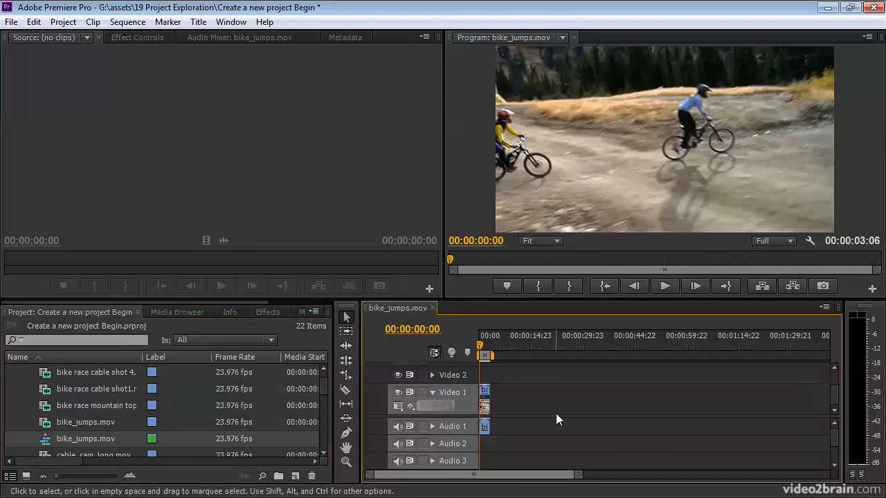
# Rename the new bike_jumps.mov sequence as Mountain Race, leaving the name of the cable_cam_long.mov clip unedited
pyautogui.click(46, 442)
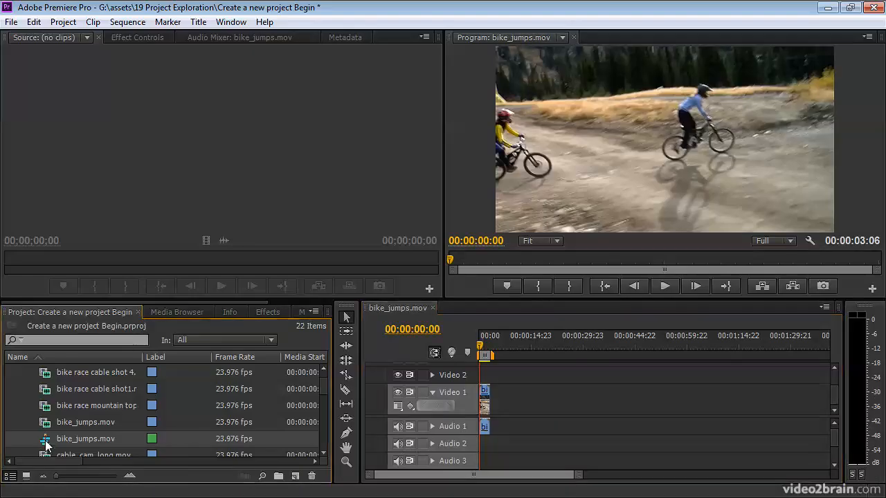
pyautogui.click(69, 439)
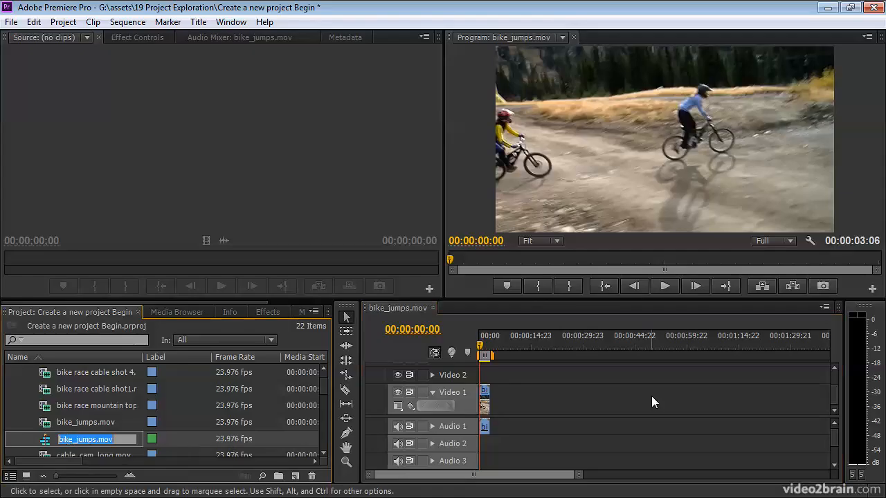
pyautogui.write('Mountain ')
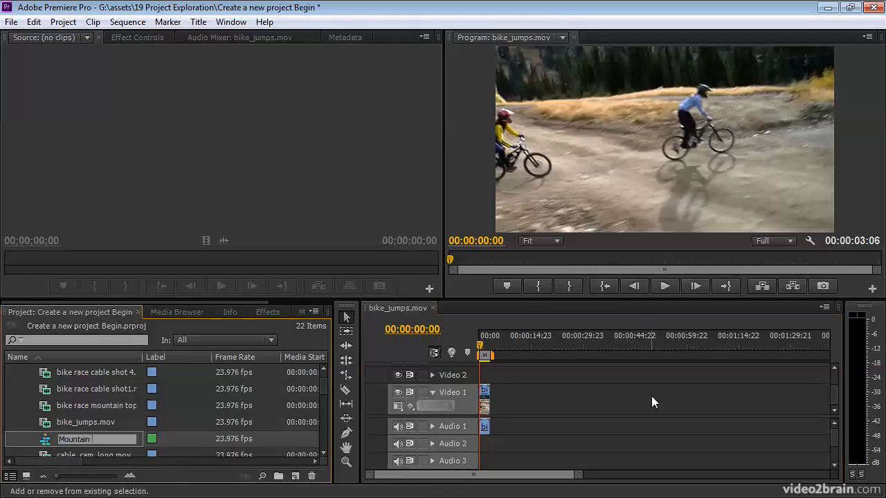
pyautogui.write('Race')
pyautogui.press('Tab')
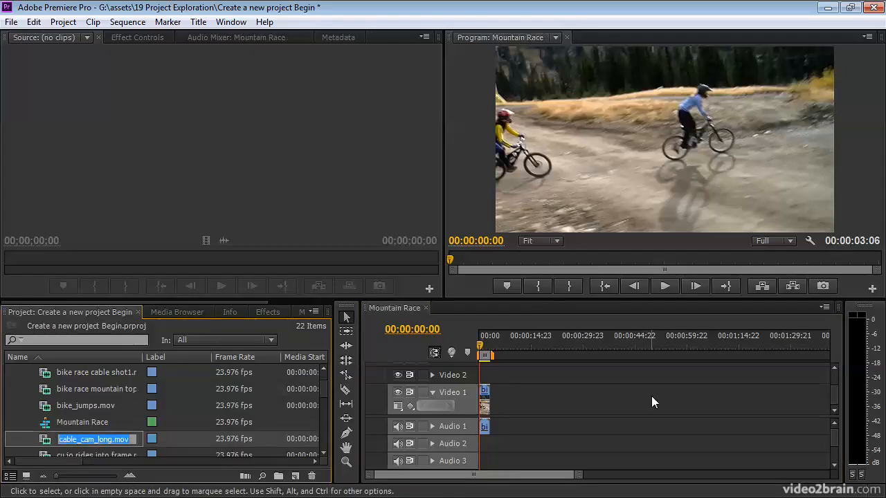
pyautogui.press('Return')
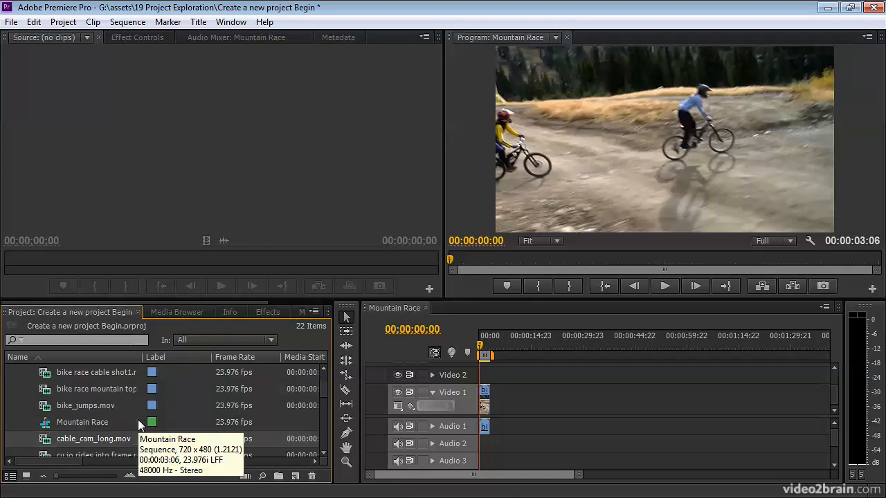
pyautogui.click(70, 437)
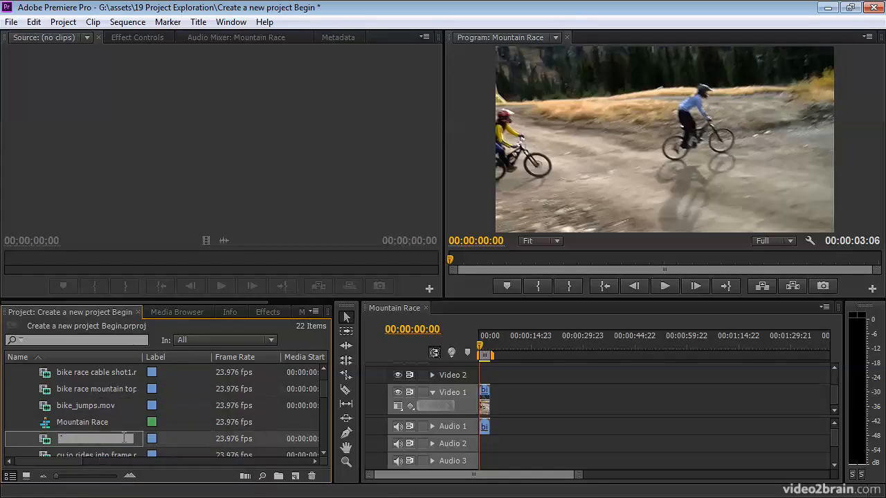
pyautogui.press('Escape')
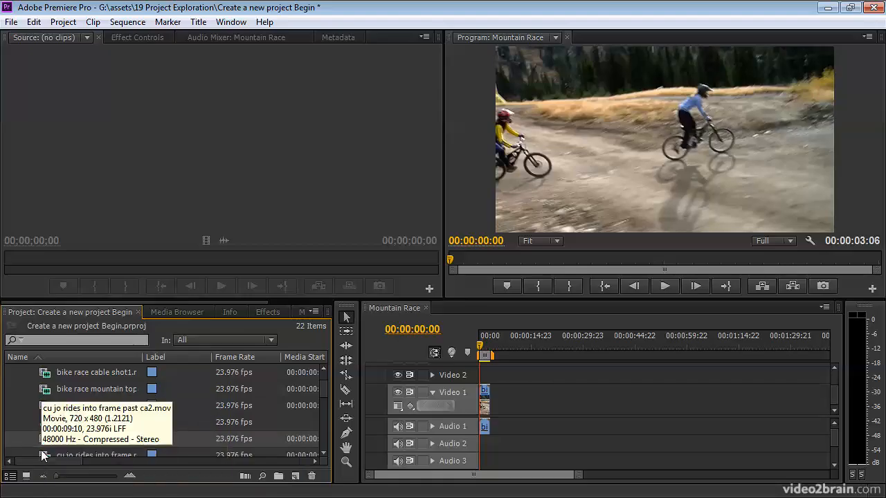
# Maximize the project frame and put the Mountain Race sequence into a new bin named Sequence
pyautogui.click(47, 422)
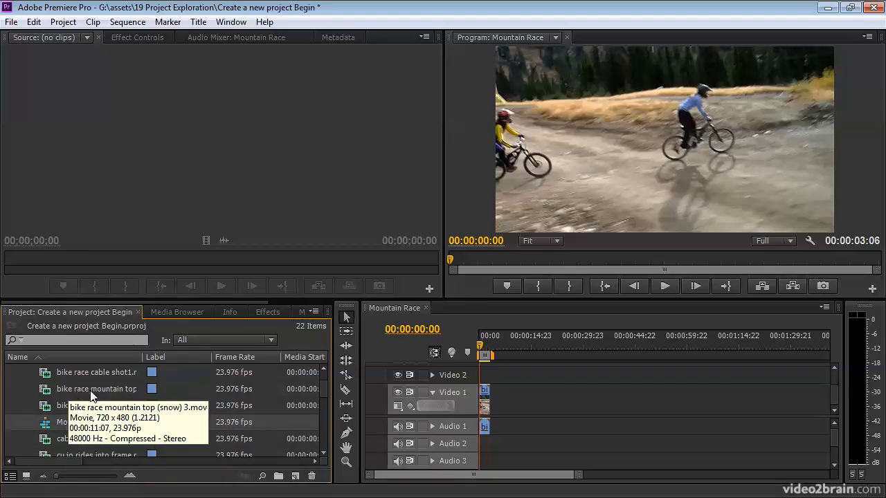
pyautogui.press('`')
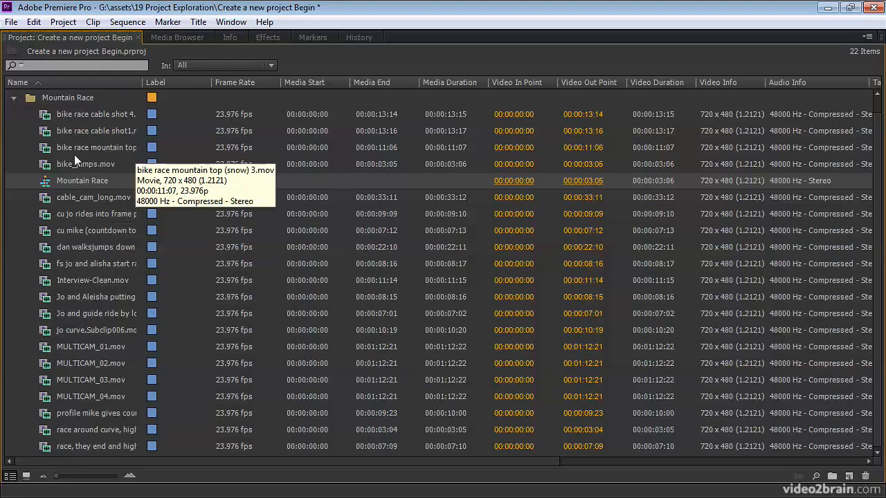
pyautogui.click(14, 99)
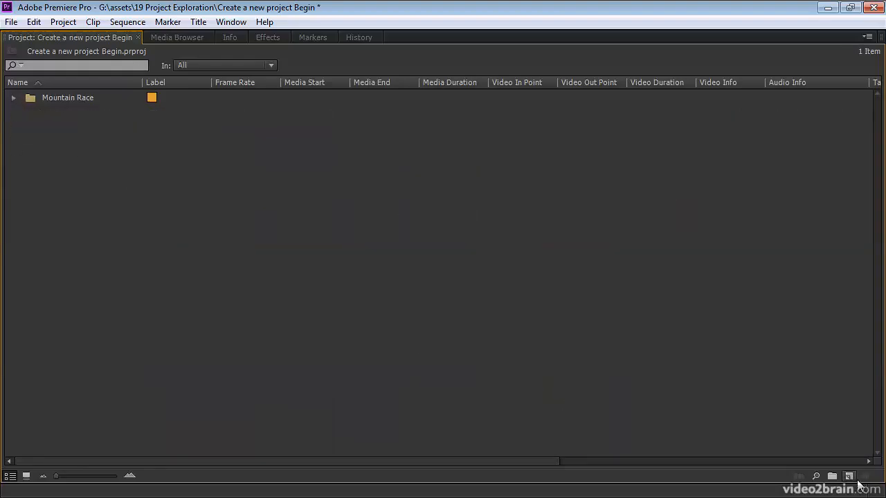
pyautogui.click(13, 98)
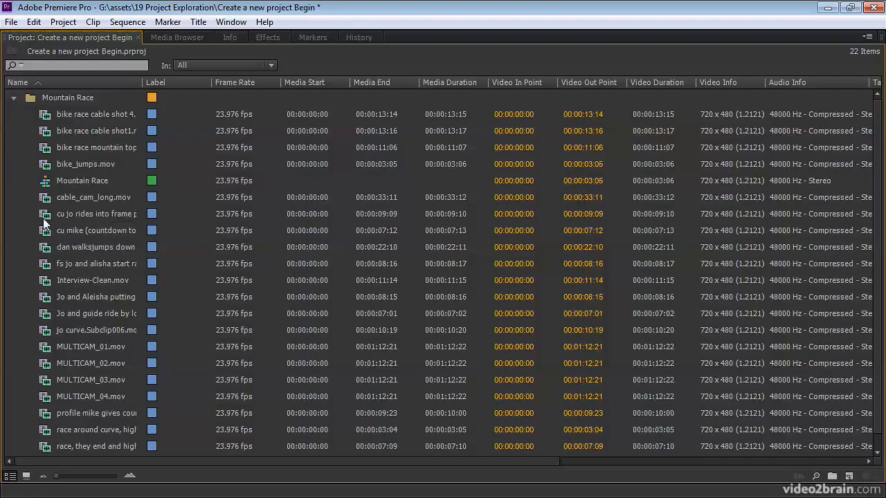
pyautogui.click(45, 184)
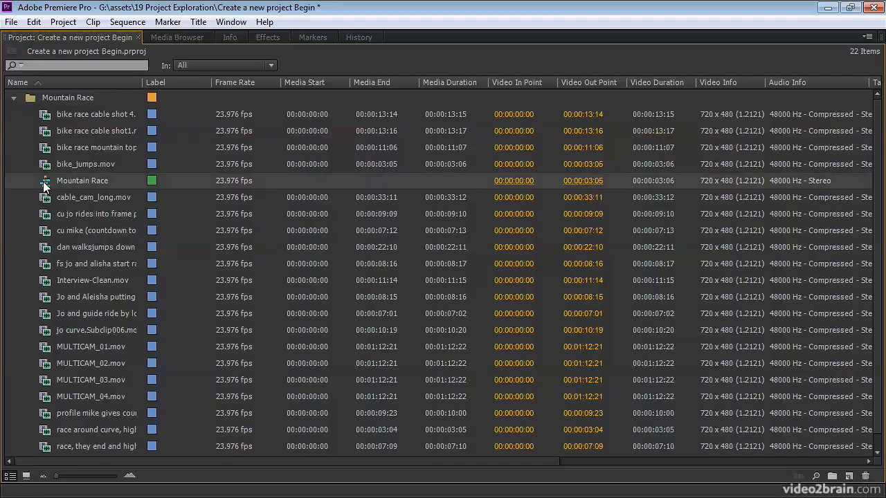
pyautogui.click(832, 476)
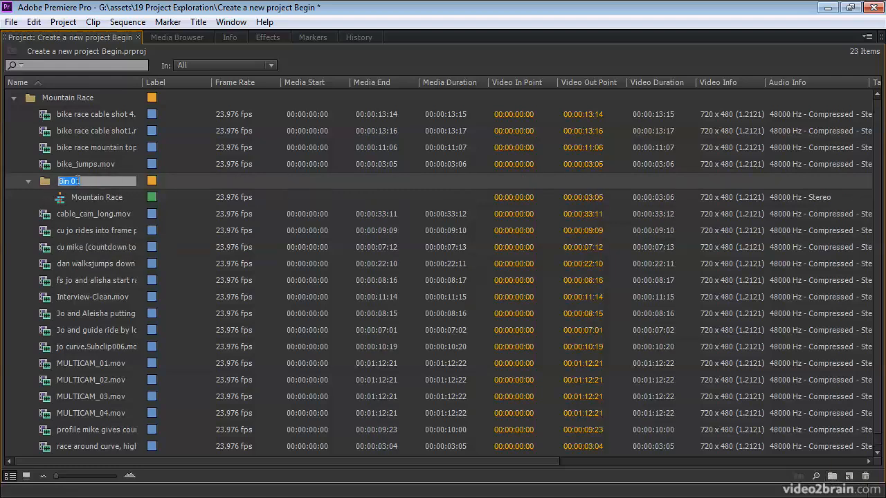
pyautogui.write('Sequence')
pyautogui.press('Return')
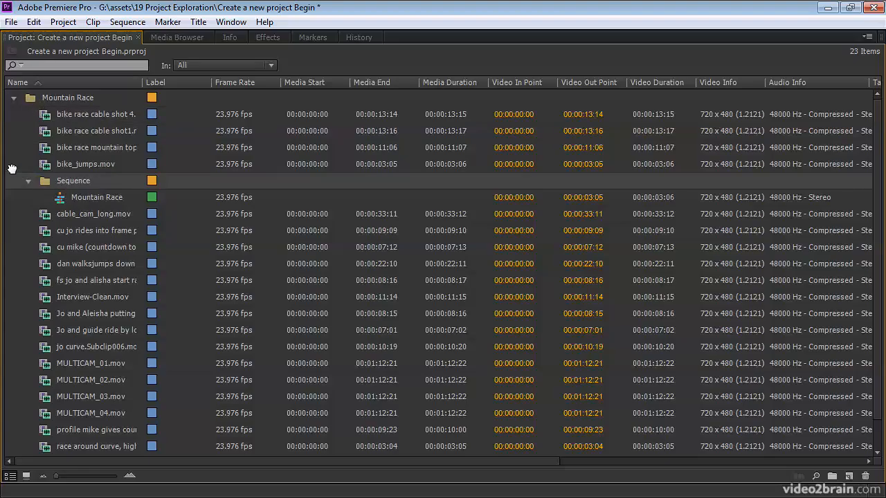
# Move the Sequence bin out of the Mountain Race bin to the project root, and collapse both bins
pyautogui.moveTo(17, 164)
pyautogui.mouseDown()
pyautogui.moveTo(36, 176)
pyautogui.moveTo(21, 172)
pyautogui.mouseUp()
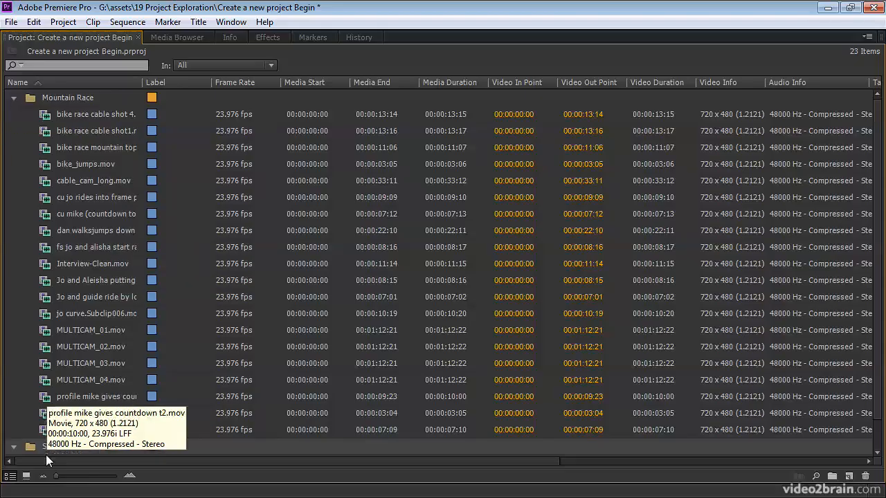
pyautogui.click(13, 98)
pyautogui.click(14, 115)
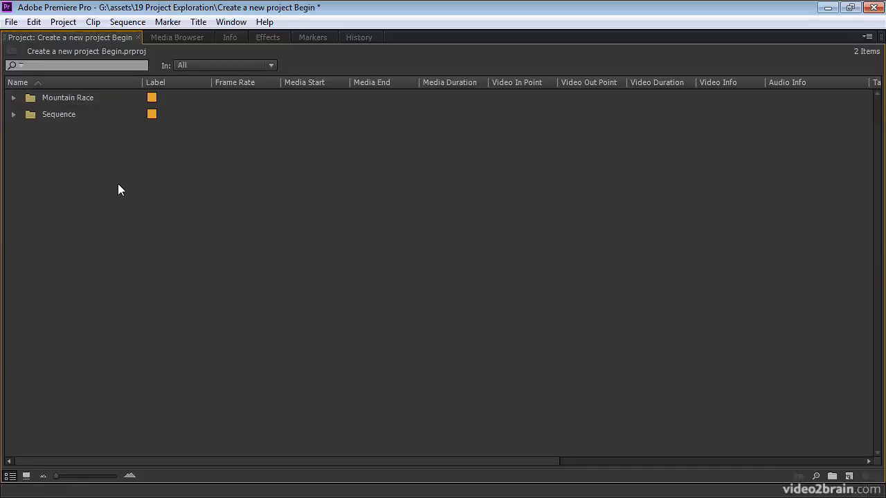
# Restore the frame size and delete the bike_jumps.mov clip from the Mountain Race sequence in the timeline
pyautogui.press('`')
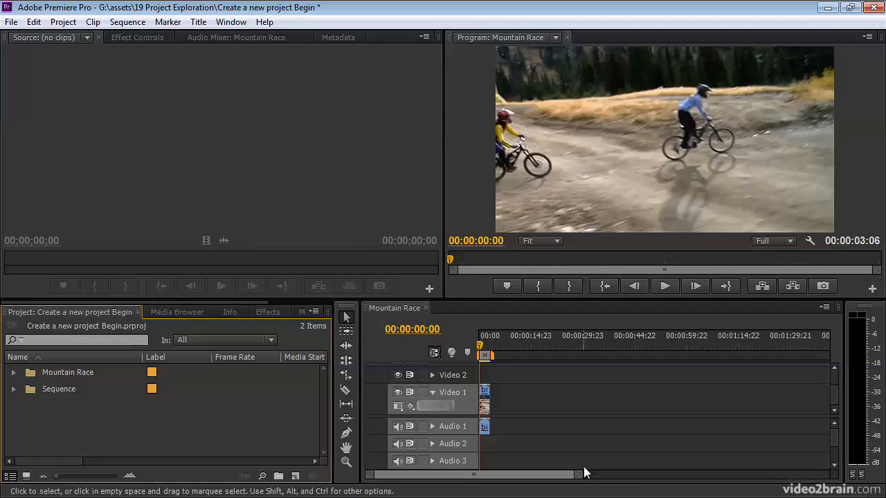
pyautogui.click(488, 395)
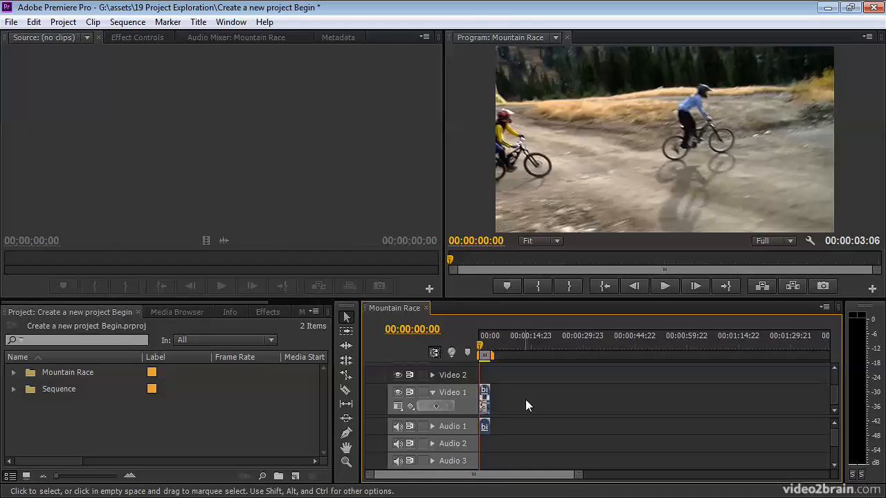
pyautogui.press('Delete')
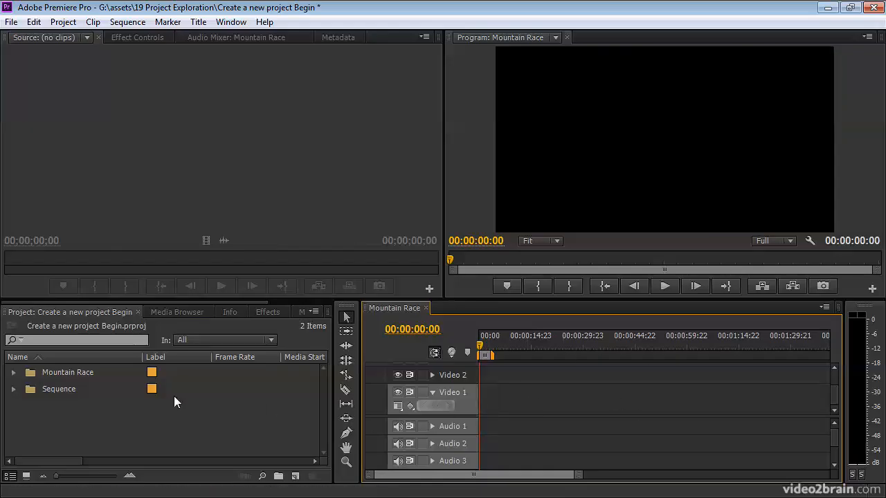
# Expand the Sequence bin, view the Mountain Race sequence's properties in the preview area, and hide the preview area again
pyautogui.click(13, 390)
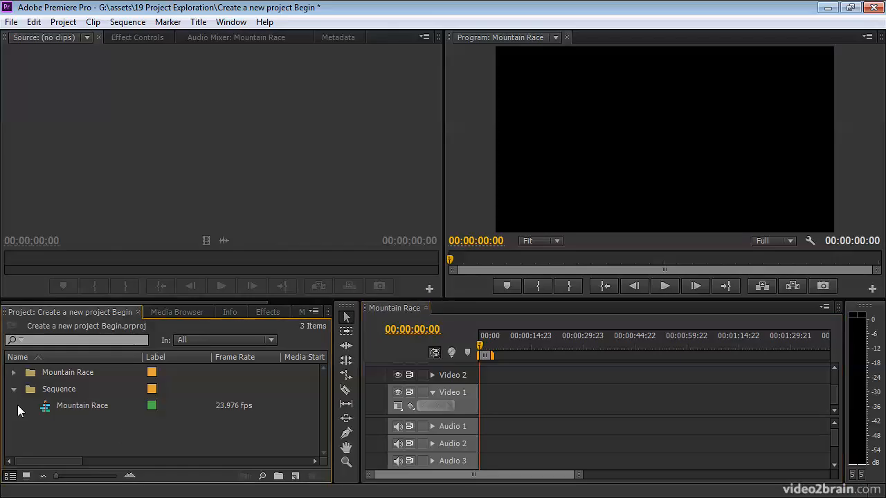
pyautogui.click(50, 408)
pyautogui.click(315, 311)
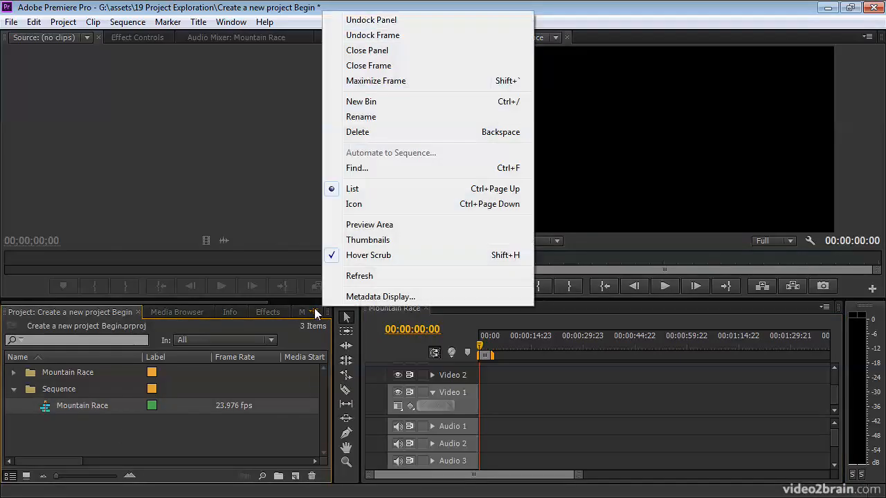
pyautogui.click(387, 226)
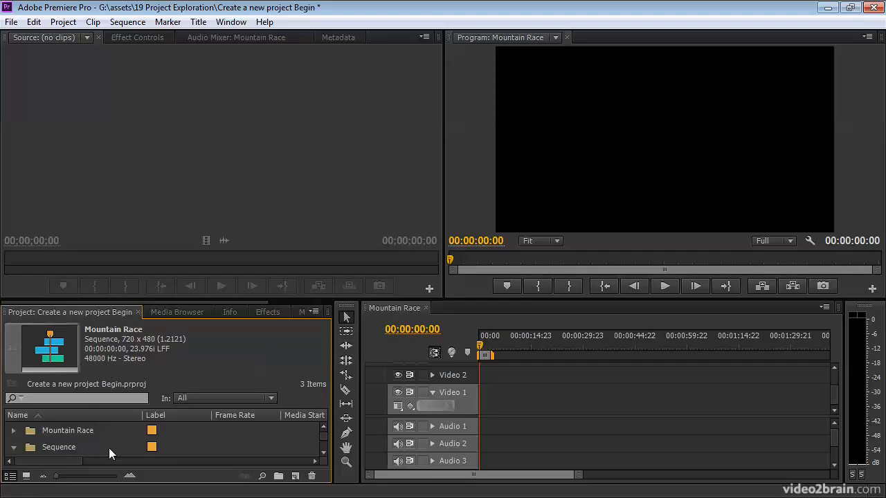
pyautogui.click(317, 314)
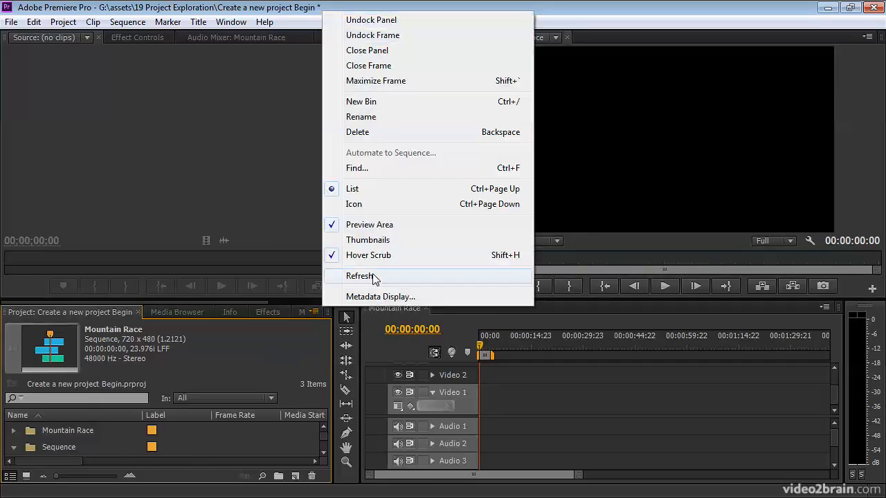
pyautogui.click(387, 225)
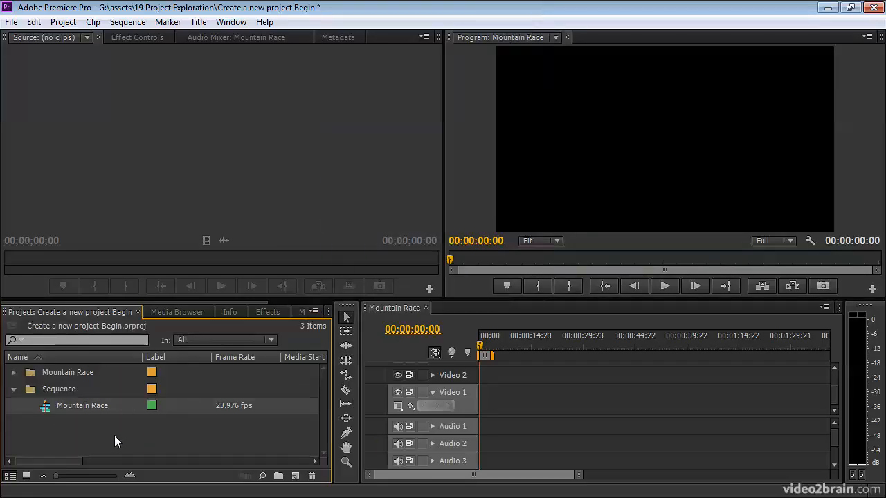
pyautogui.click(193, 433)
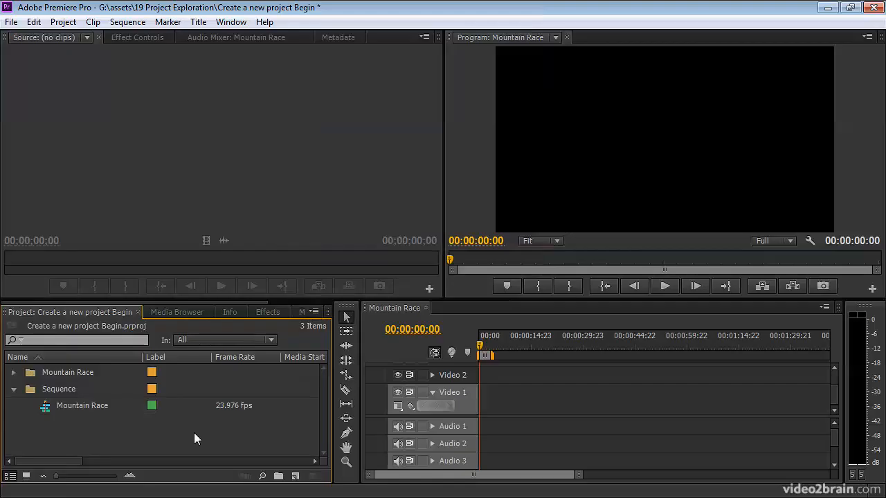